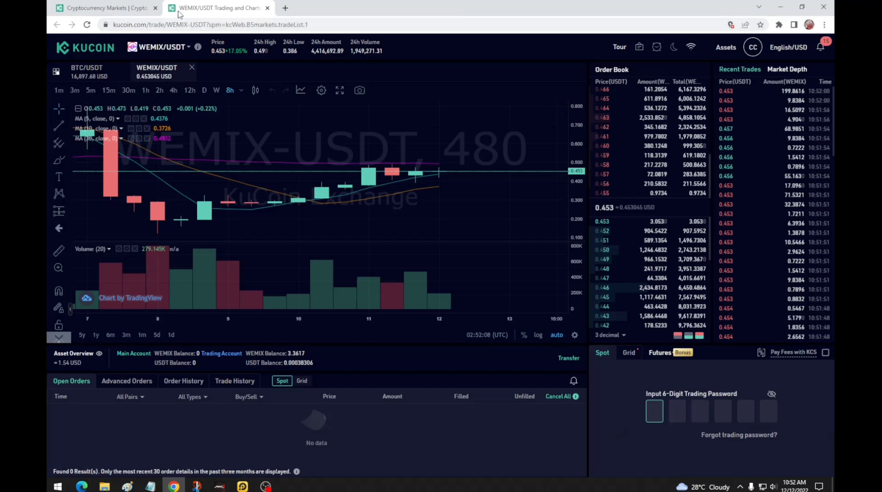
click(105, 7)
click(199, 7)
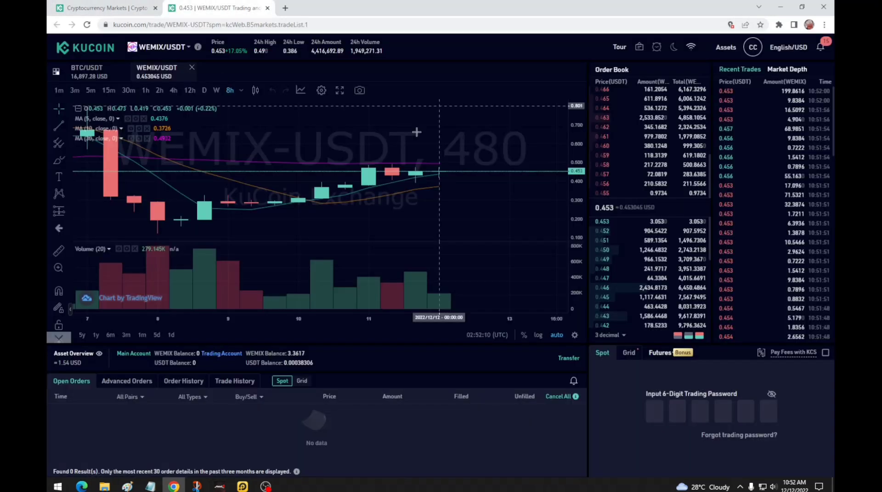
click(130, 7)
click(207, 6)
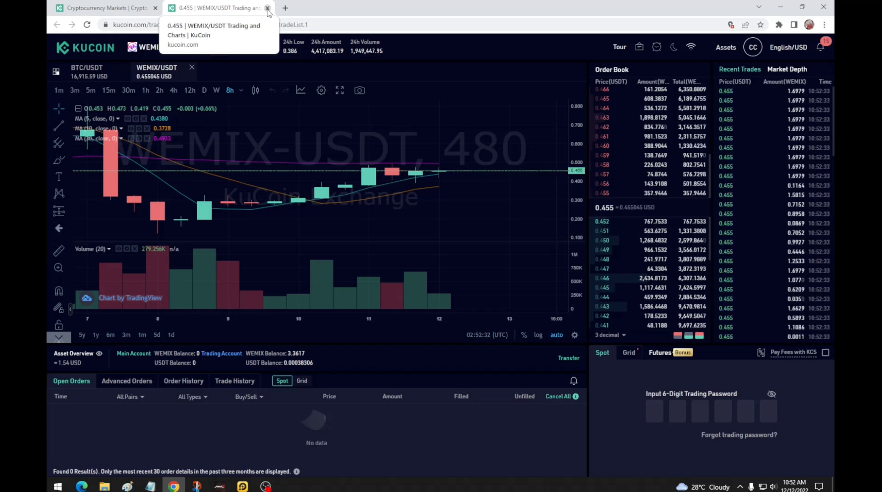
Step: Open the Main Account asset list from Assets and close the WEMIX/USDT trading tab
click(93, 4)
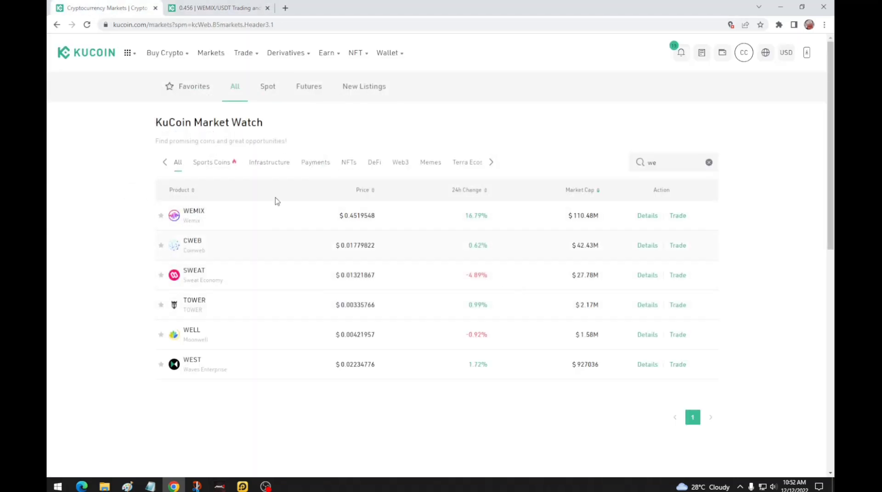
mouse_move(236, 57)
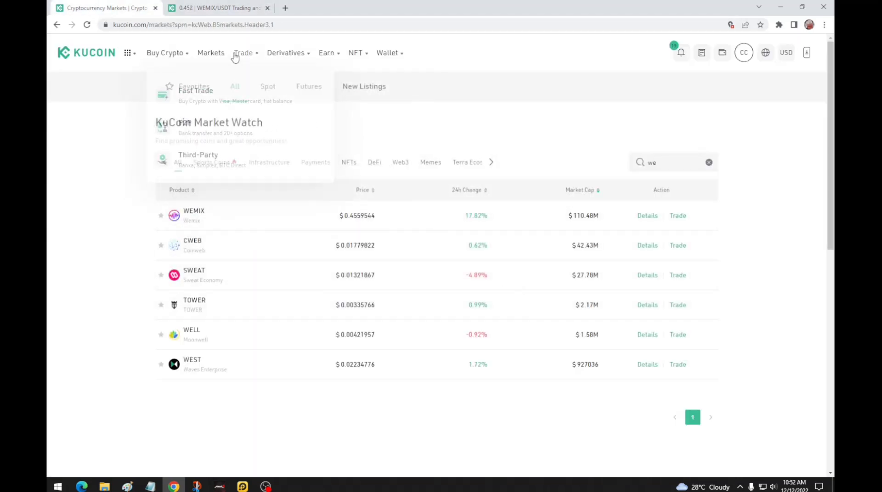
mouse_move(702, 53)
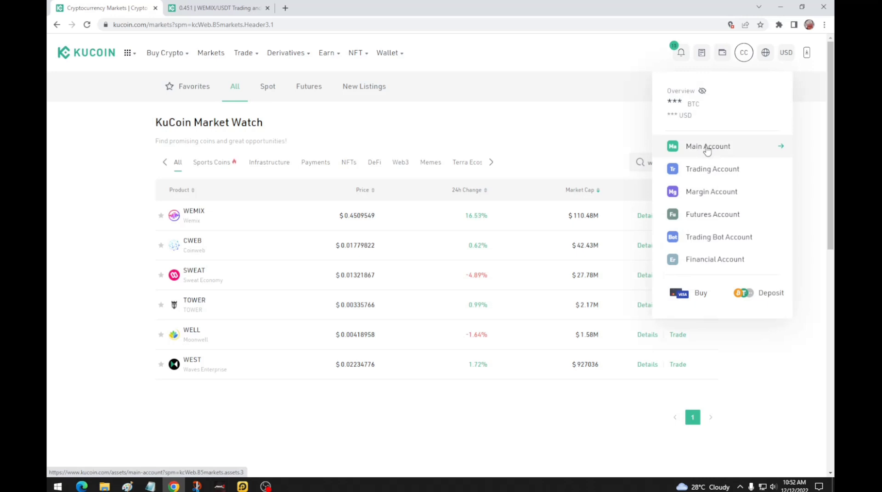
click(708, 147)
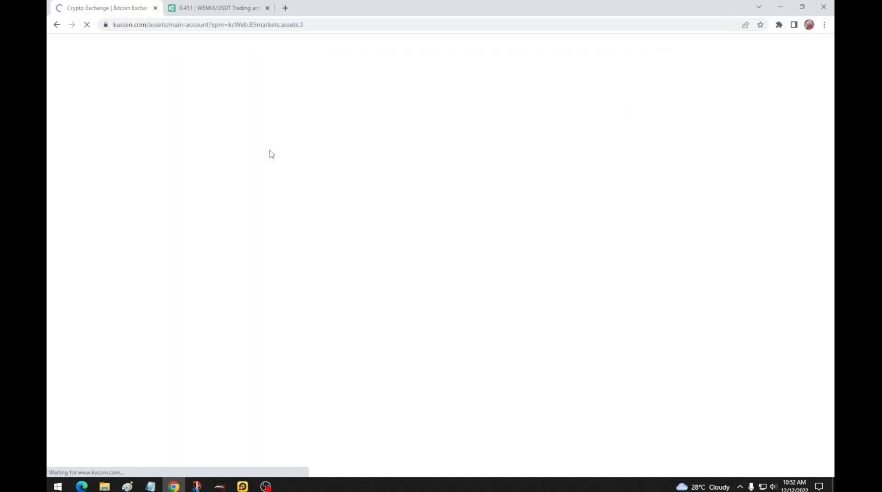
click(216, 8)
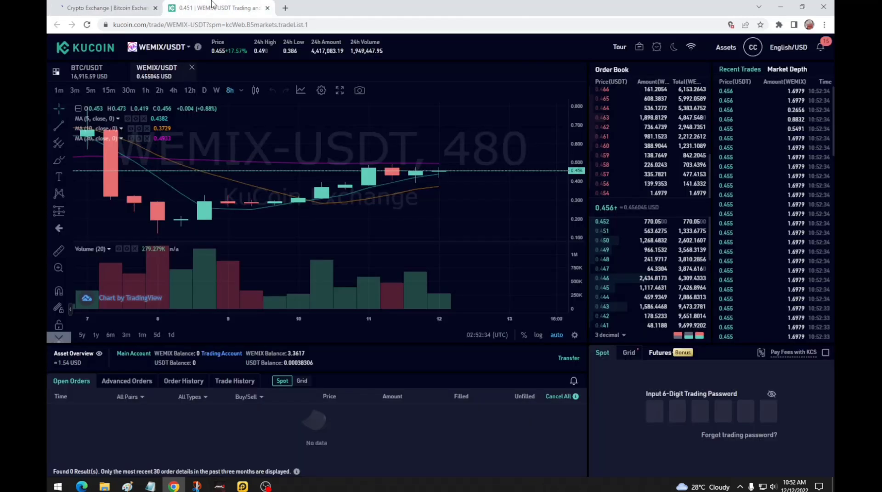
click(267, 8)
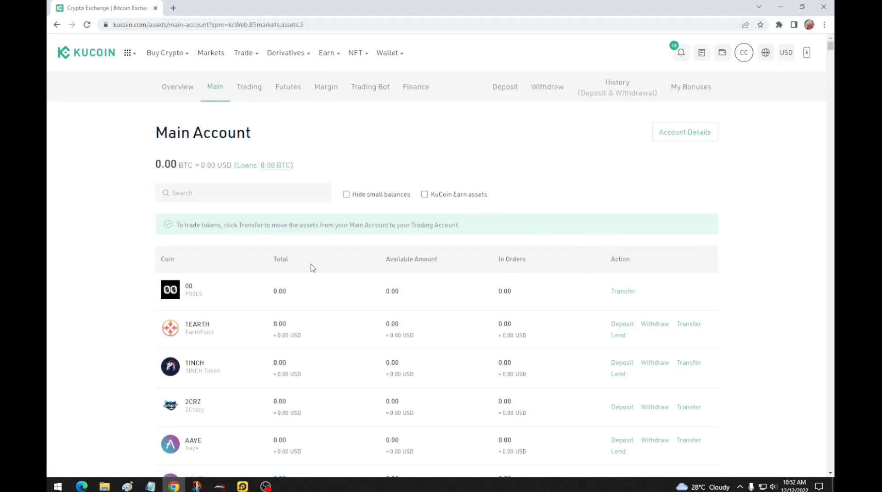
Step: Search the Main Account list for 'wem' and open WEMIX's deposit page
click(215, 193)
text(we)
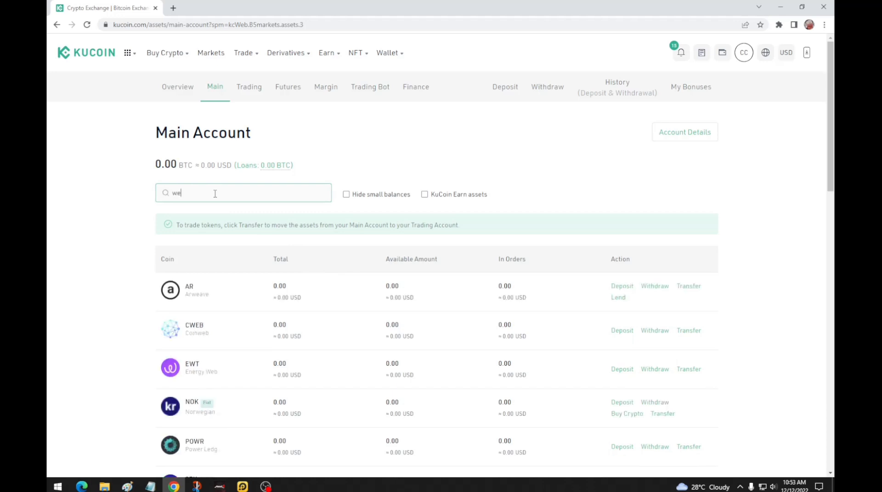
text(mi)
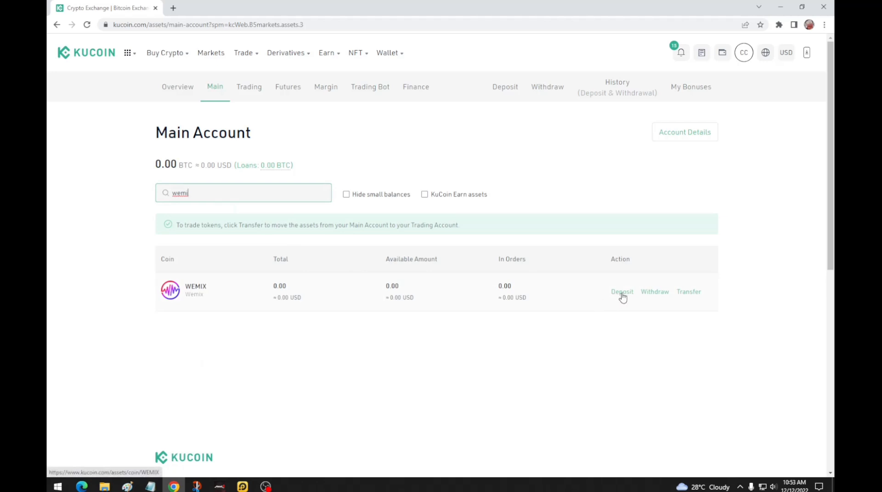
click(622, 294)
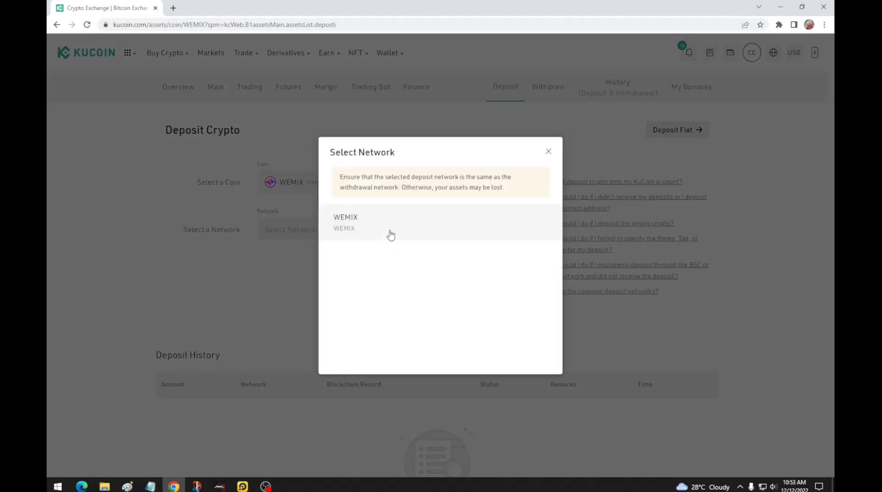
Step: Choose the WEMIX network to reveal the deposit address and bring up the wallet emulator
click(388, 238)
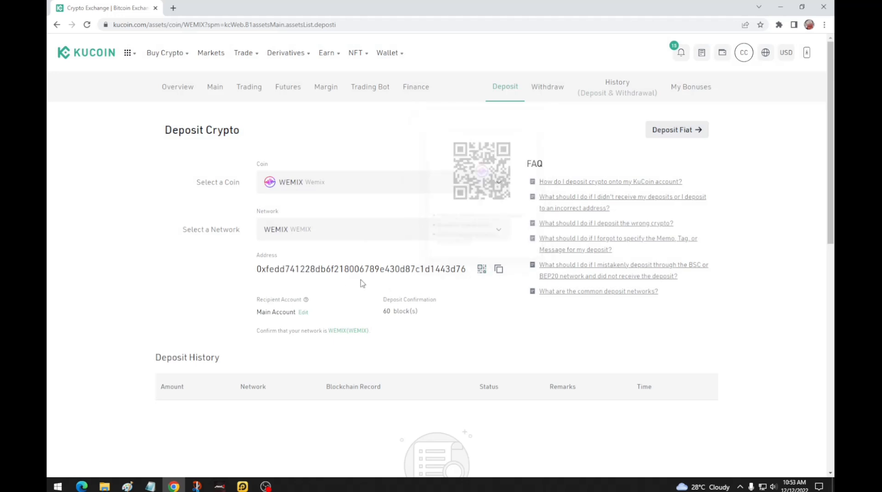
mouse_move(483, 274)
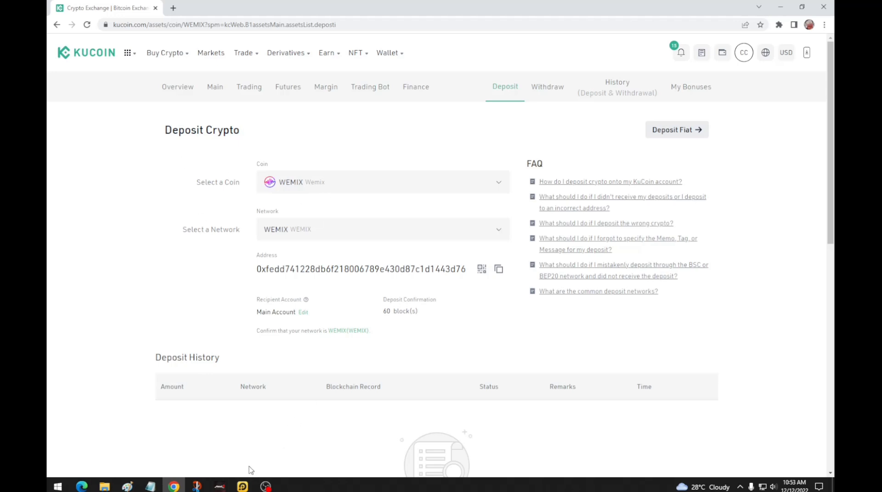
click(235, 486)
Step: Start a WEMIX send in the wallet and paste the KuCoin deposit address as recipient
click(169, 174)
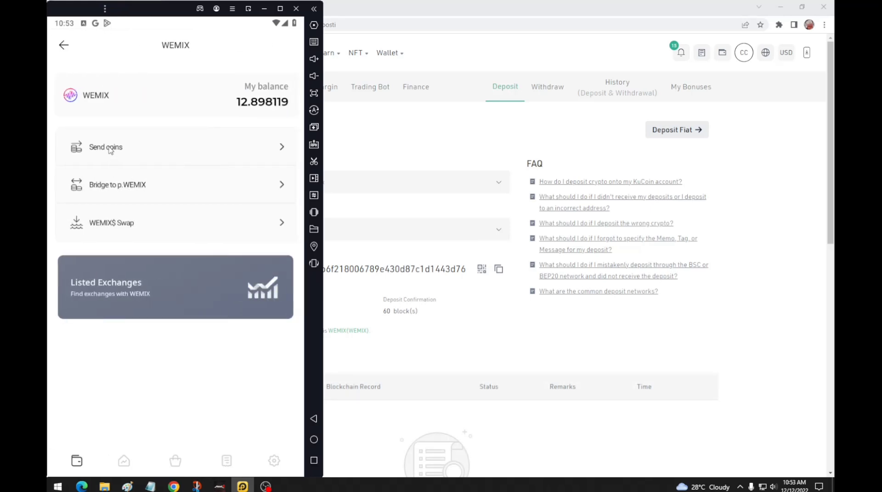
click(110, 150)
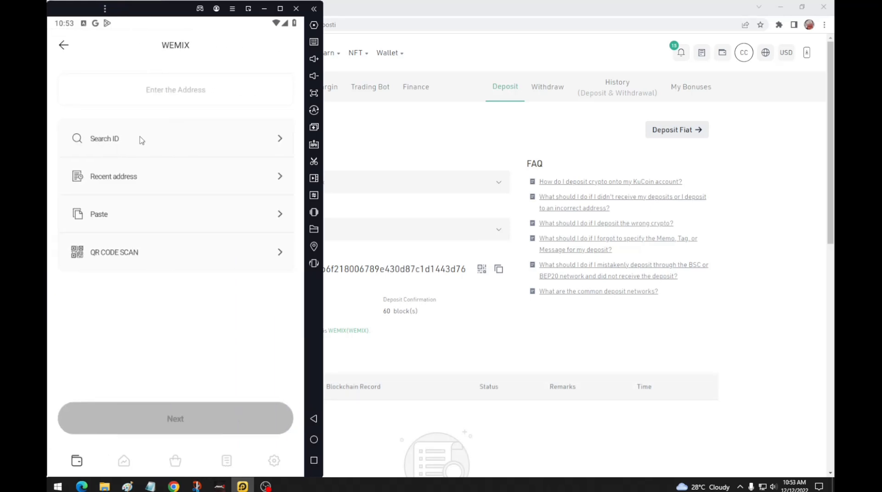
click(179, 97)
text(0xfedd741228db6f218006789e430d87c1d1443d76)
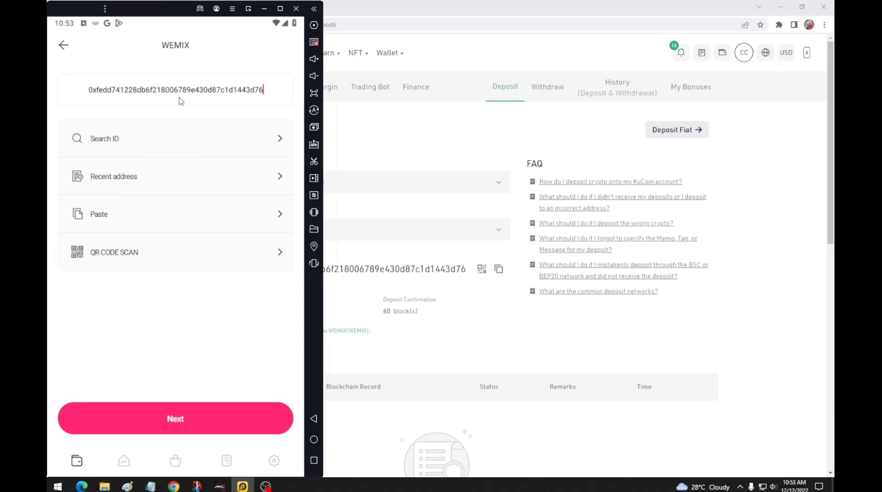
click(198, 419)
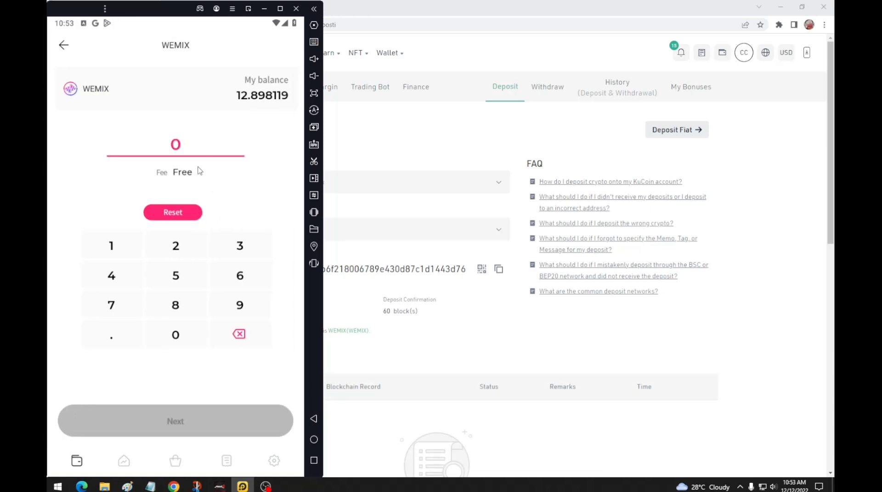
Step: Enter 1 WEMIX as the amount and submit the transfer
click(114, 248)
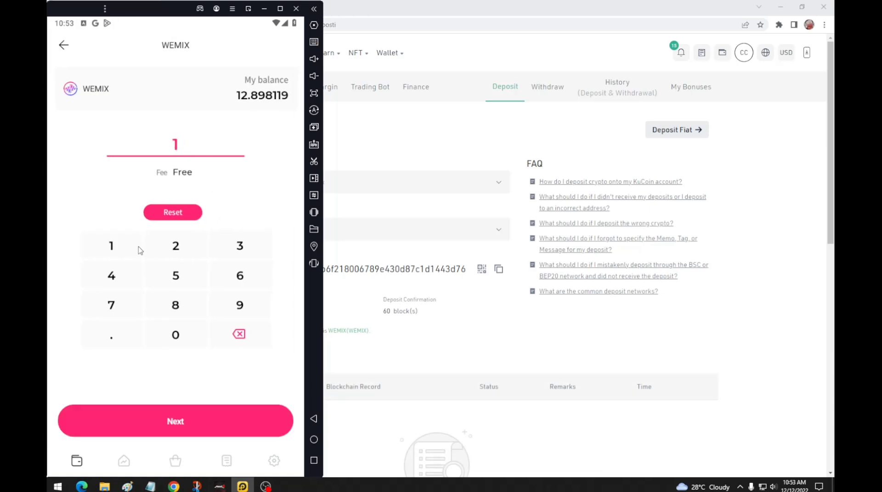
click(208, 433)
click(205, 430)
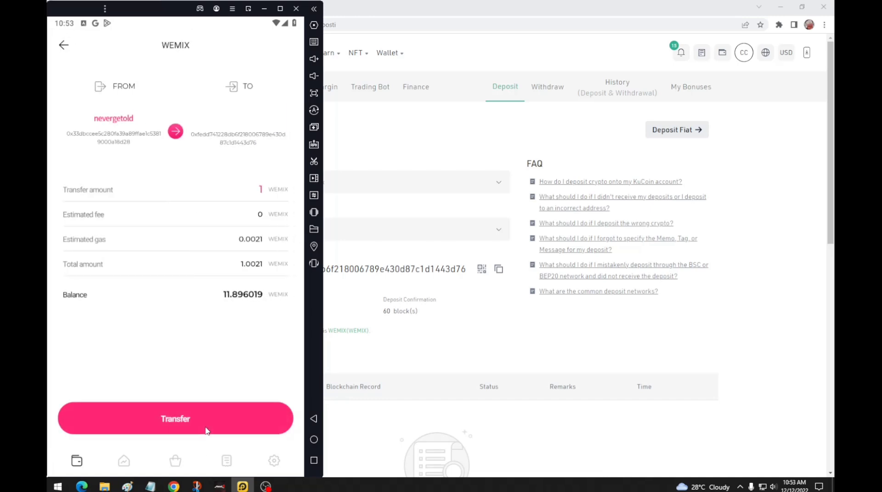
click(205, 431)
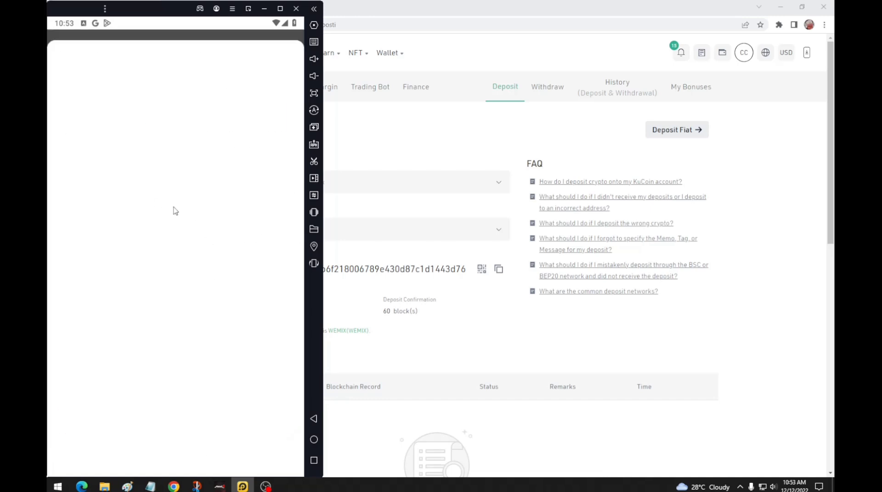
click(359, 37)
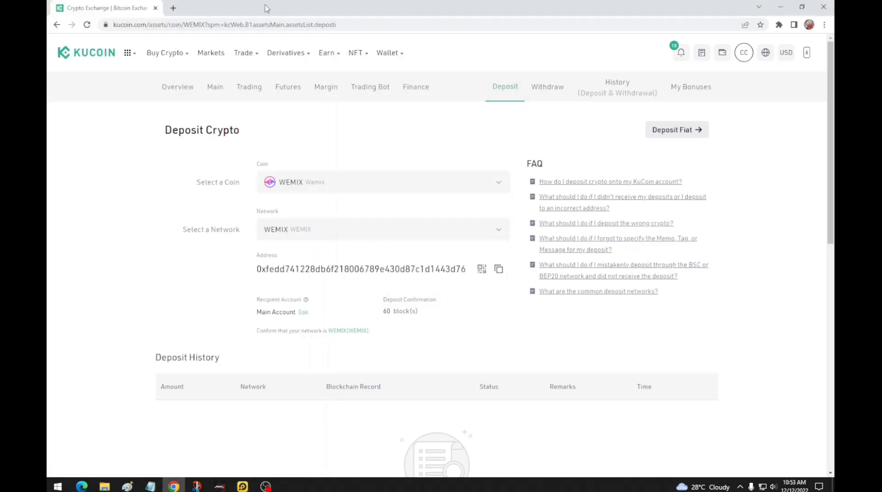
Step: Duplicate the KuCoin deposit tab and return to the original tab
right_click(105, 6)
click(154, 64)
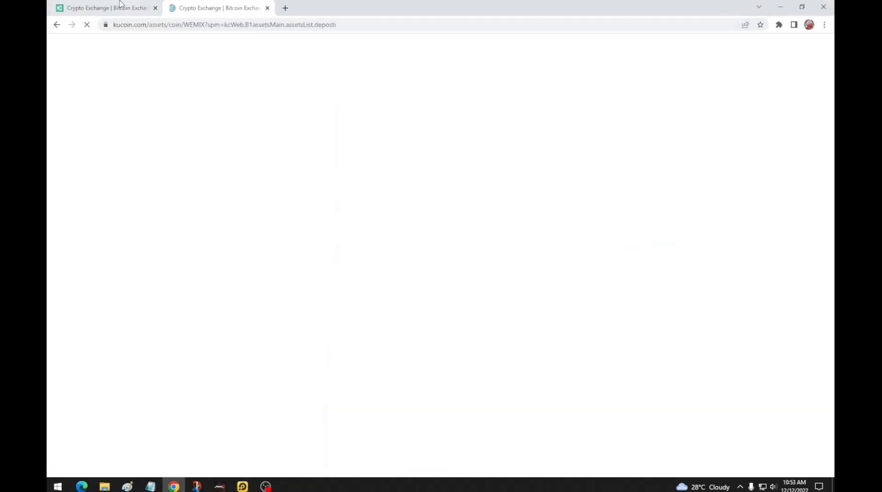
click(92, 9)
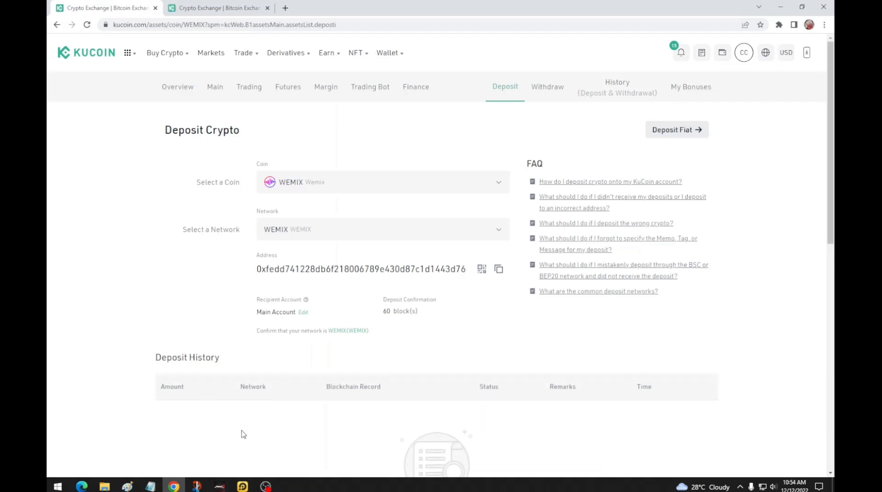
Step: Sign the transfer with the wallet password and dismiss the transfer-complete screen
click(242, 486)
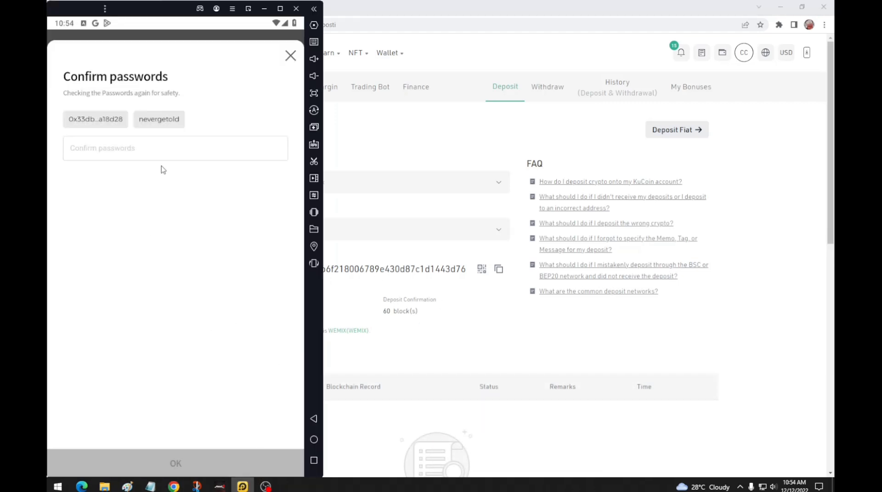
key(ctrl+v)
click(230, 452)
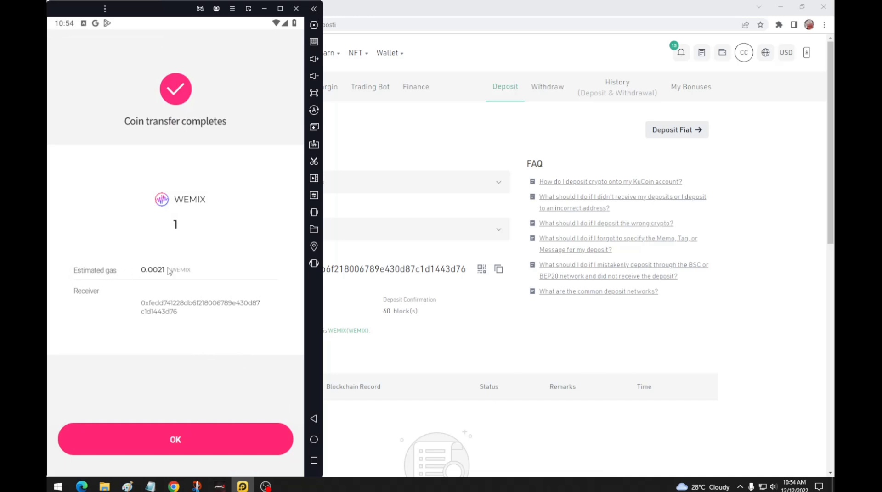
click(224, 437)
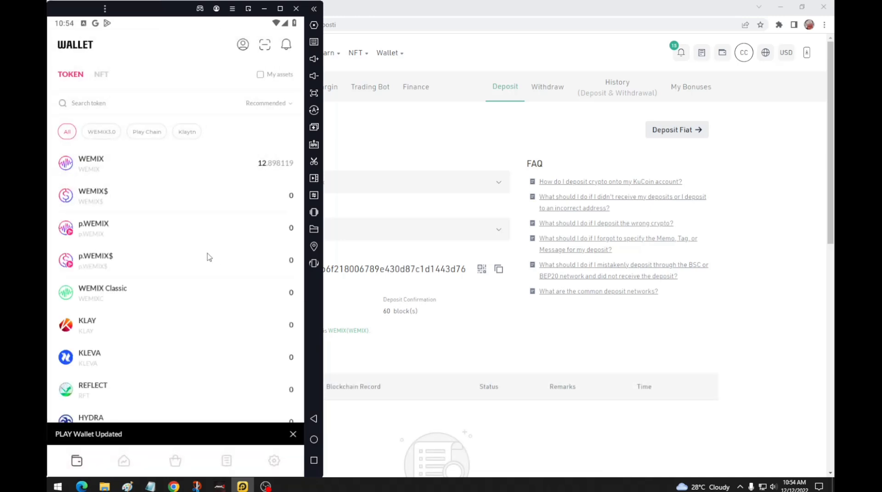
Step: In the second KuCoin tab, open the Main Account balances from the wallet menu
click(670, 334)
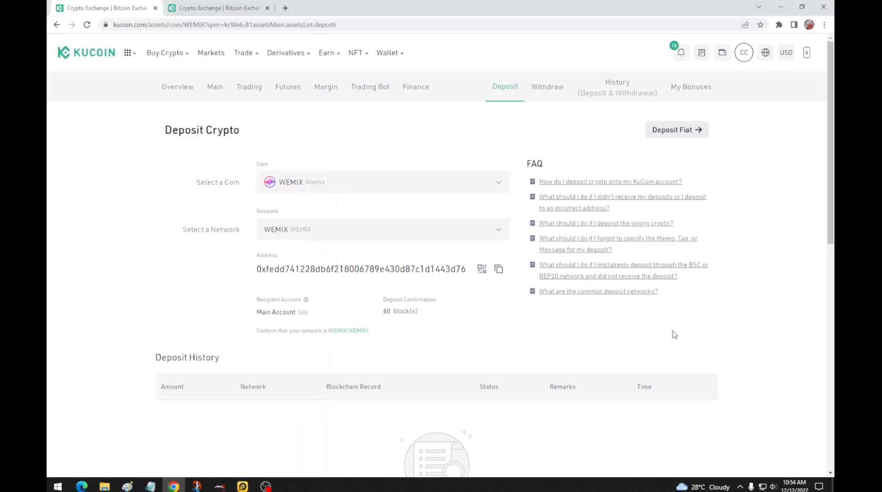
click(244, 4)
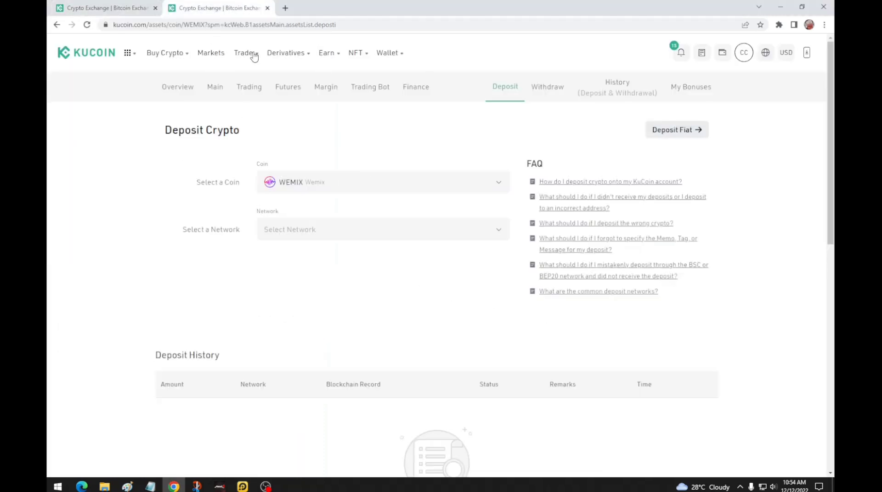
mouse_move(701, 54)
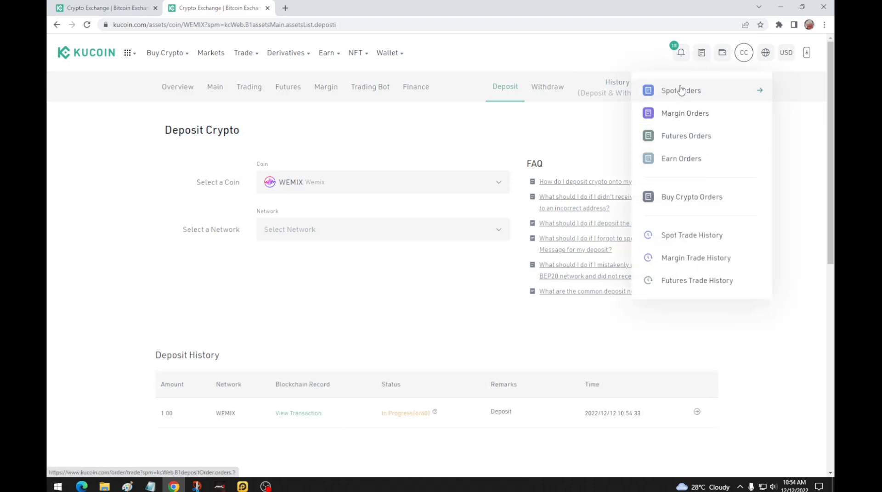
mouse_move(730, 54)
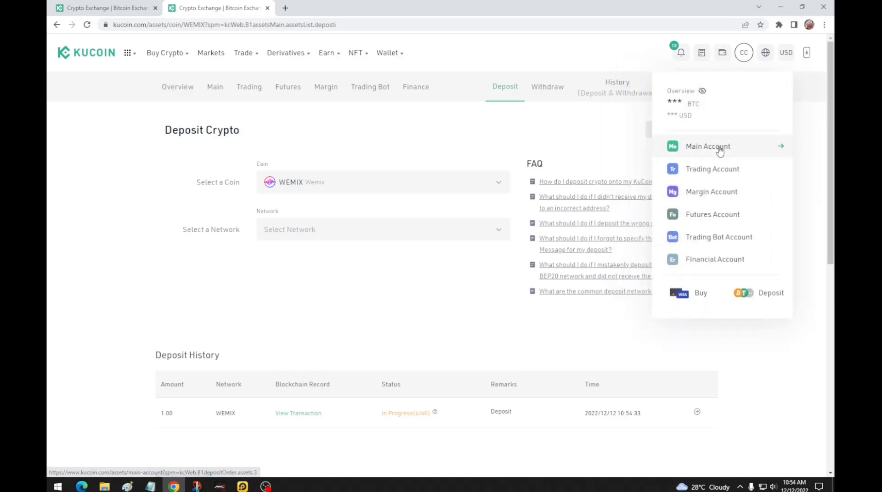
click(720, 151)
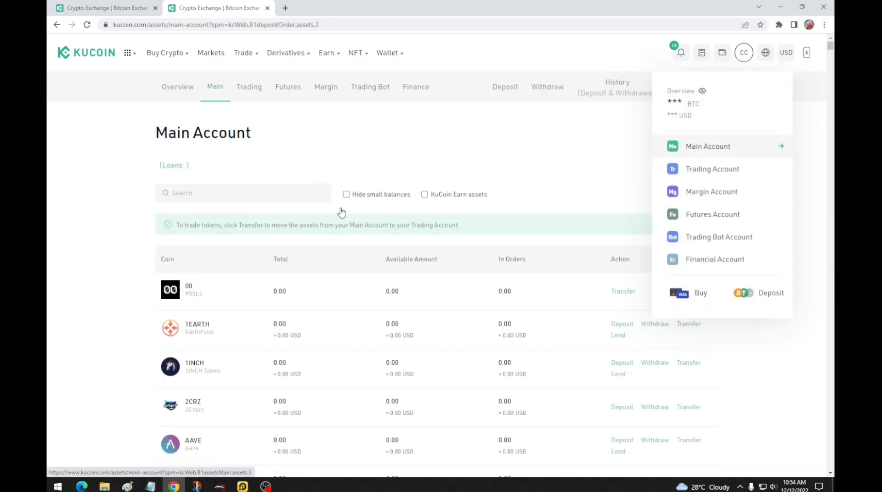
Step: Search the Main Account coins for WEMIX and USDT, then clear the search
click(208, 197)
text(we)
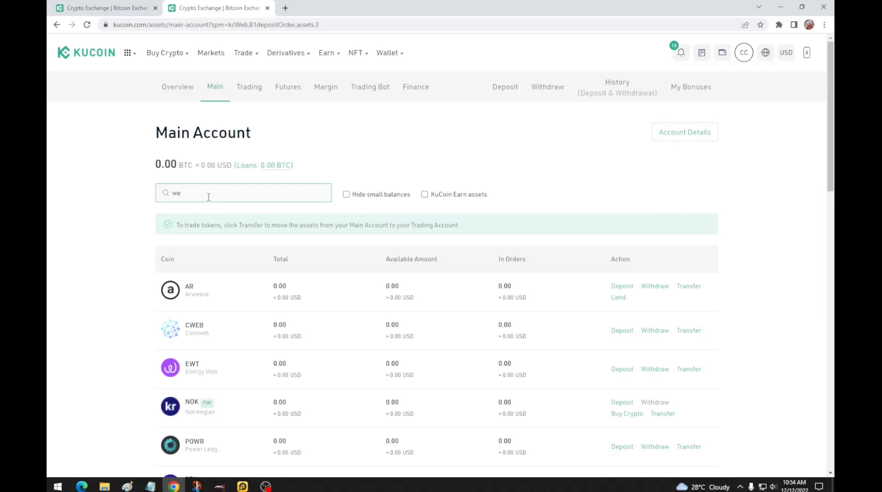
text(mix)
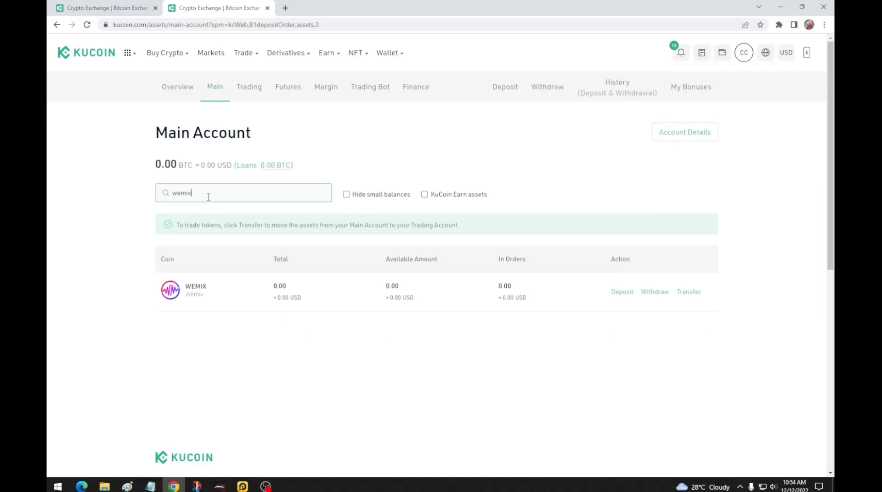
key(BackSpace)
key(BackSpace)
key(BackSpace)
key(BackSpace)
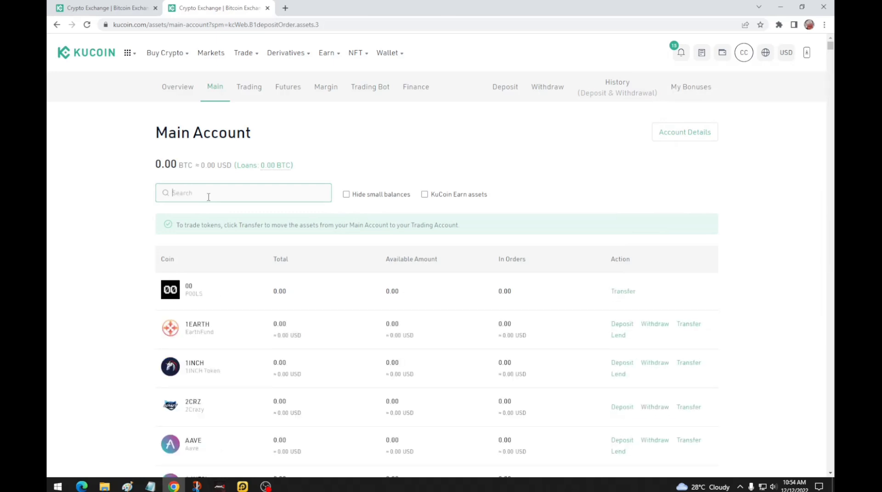
text(usdt)
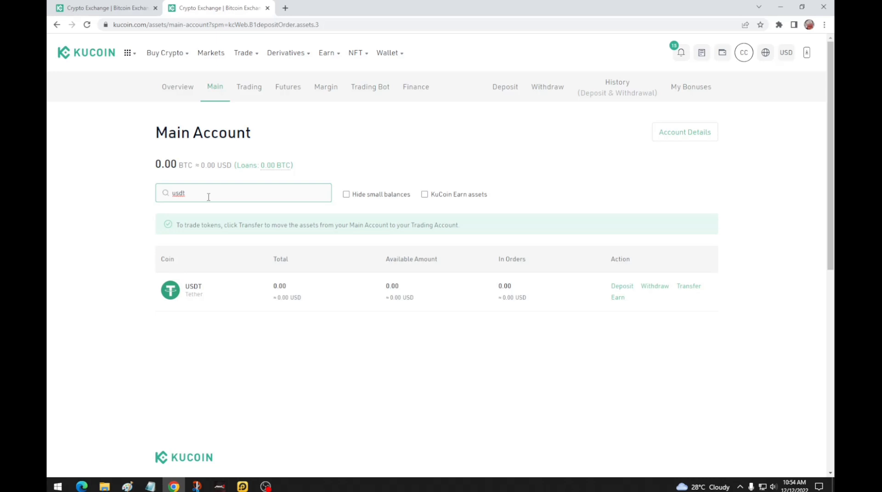
key(BackSpace)
key(BackSpace)
key(BackSpace)
key(BackSpace)
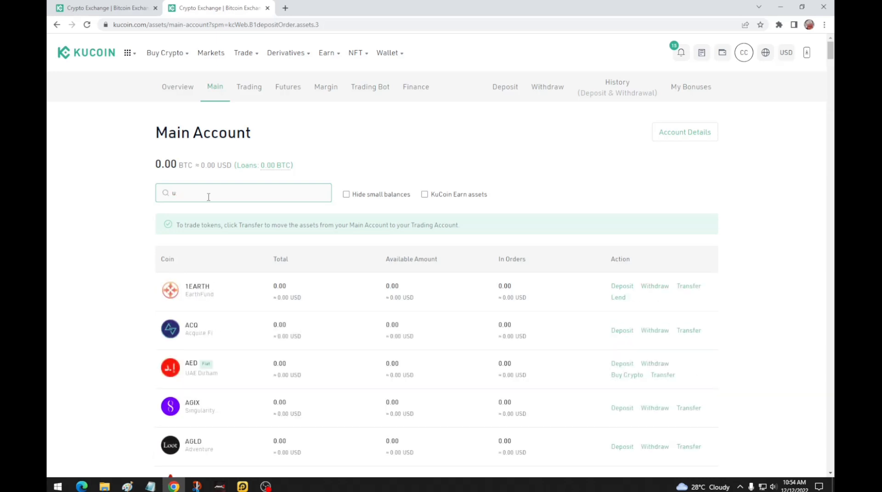
text(wemix)
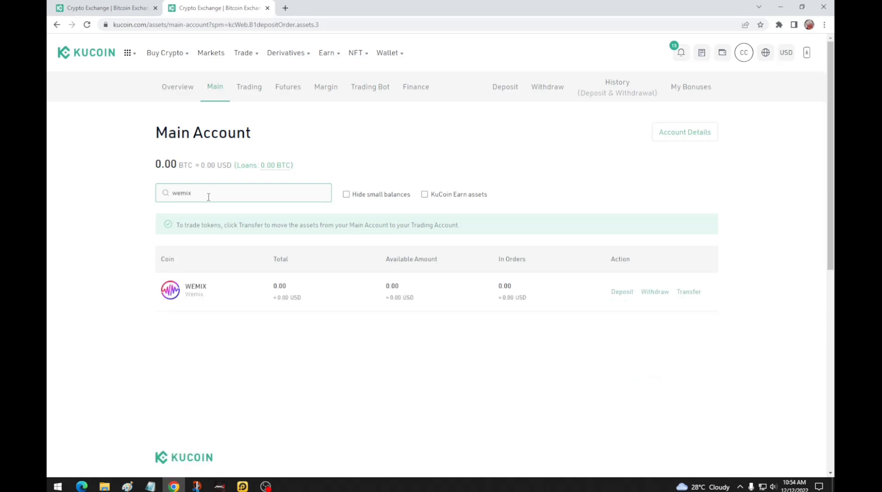
key(BackSpace)
key(BackSpace)
key(BackSpace)
Step: Duplicate the second tab and open the Trading Account showing 3.3617 WEMIX
right_click(245, 5)
click(276, 67)
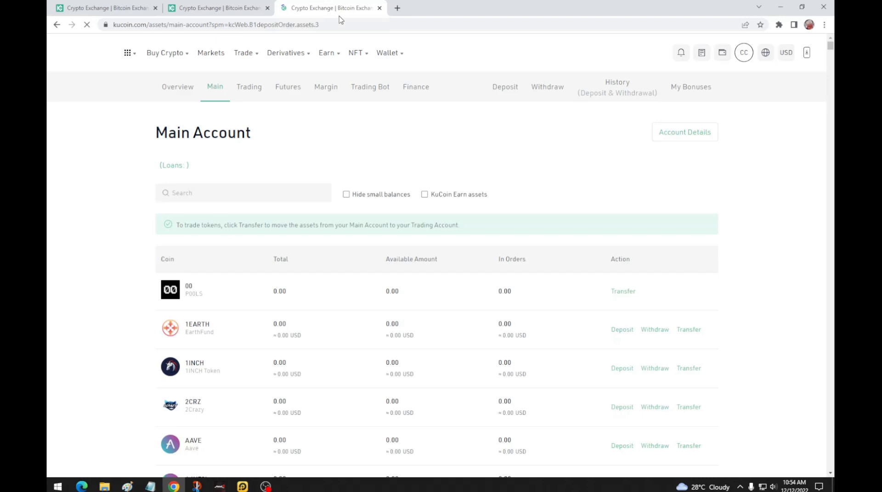
mouse_move(722, 56)
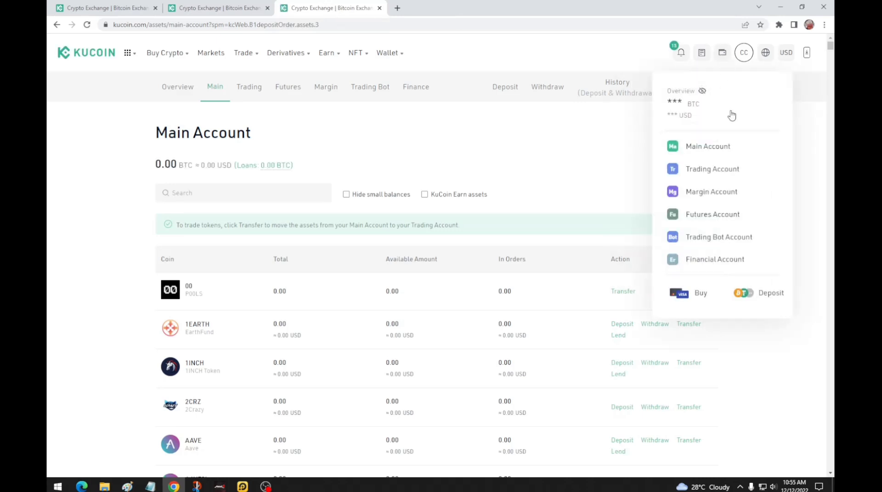
click(728, 170)
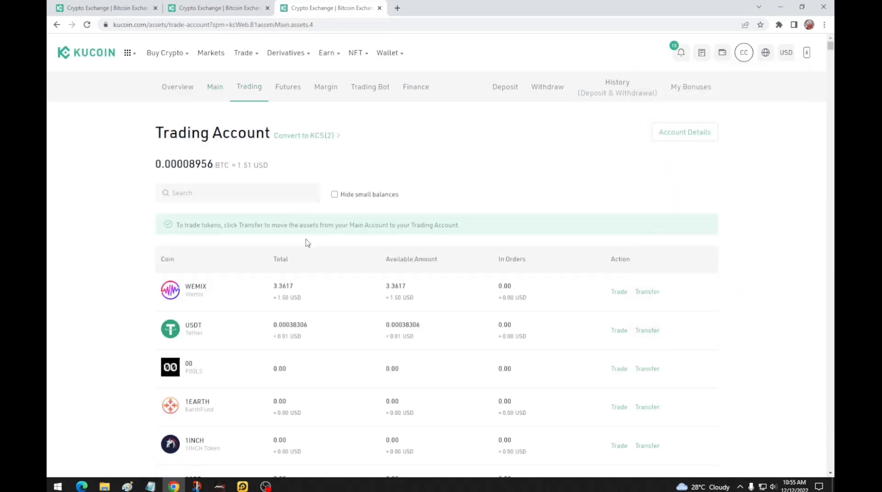
drag(276, 286, 296, 287)
Step: Search 'wemi' again in the Main Account tab, then return to tab 1's WEMIX deposit page
click(225, 10)
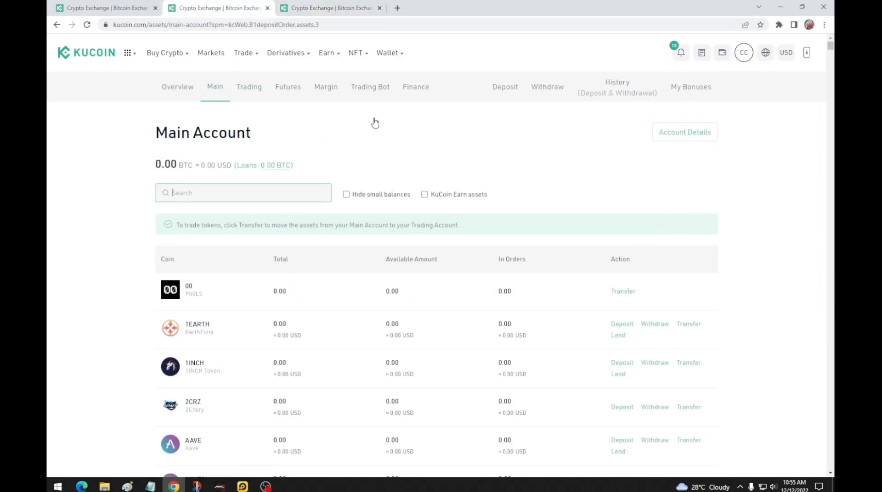
click(221, 191)
text(we)
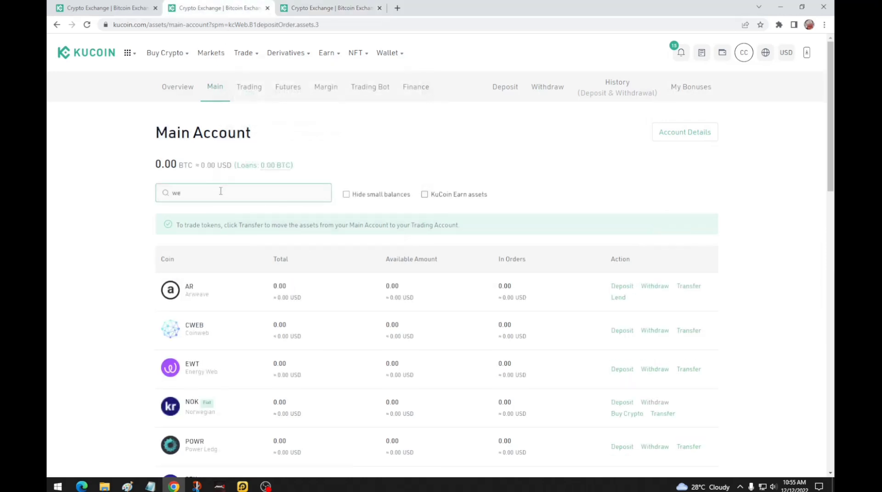
text(mi)
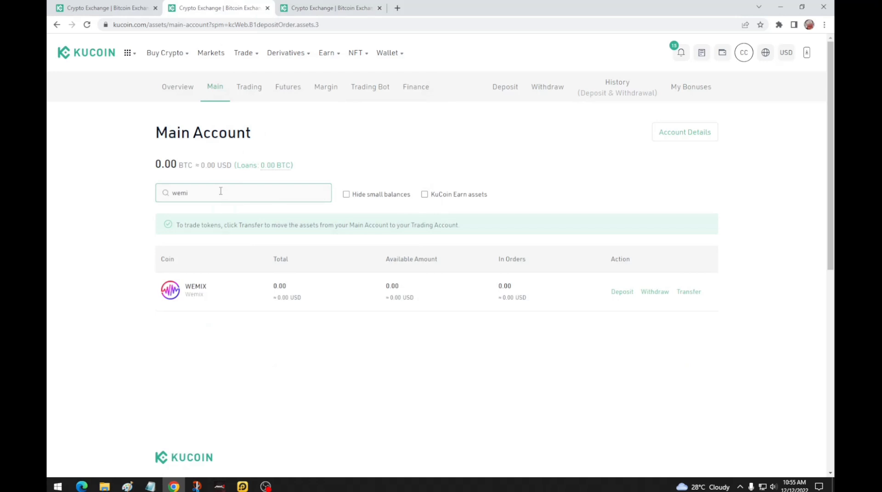
key(Return)
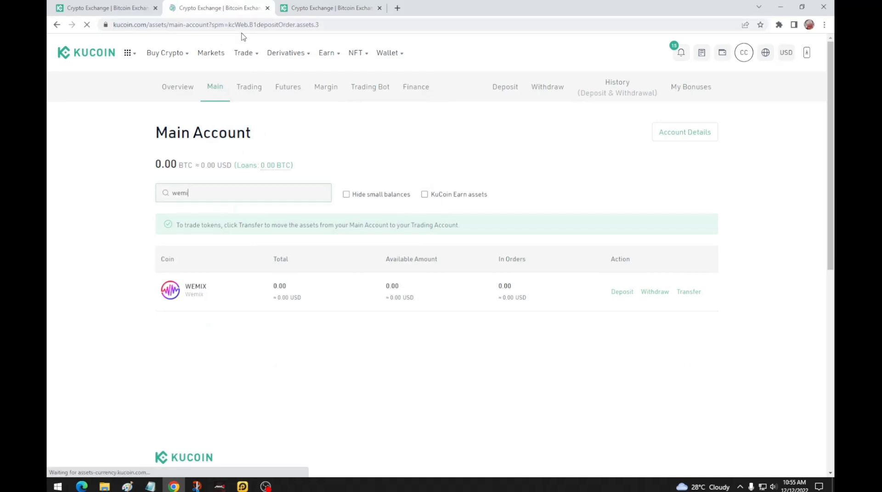
key(ctrl+shift+Tab)
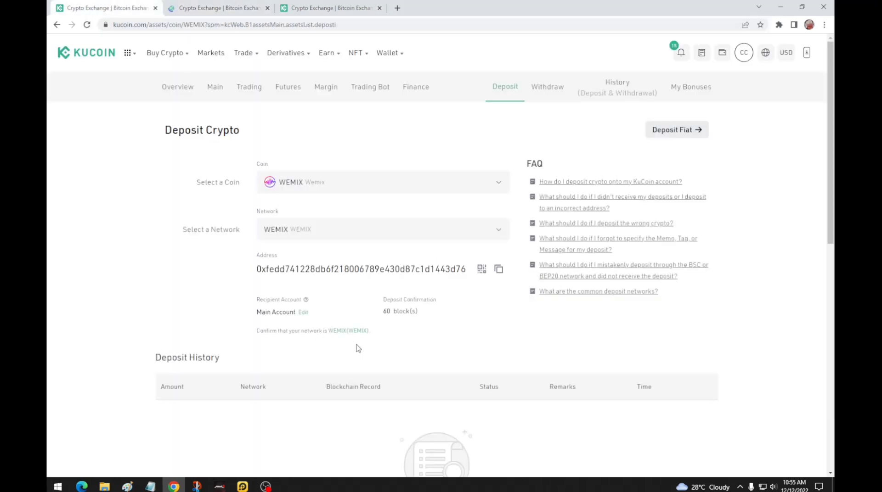
Step: Reload the WEMIX deposit page repeatedly until the 1.00 WEMIX deposit reads Completed
scroll(432, 421, down, 3)
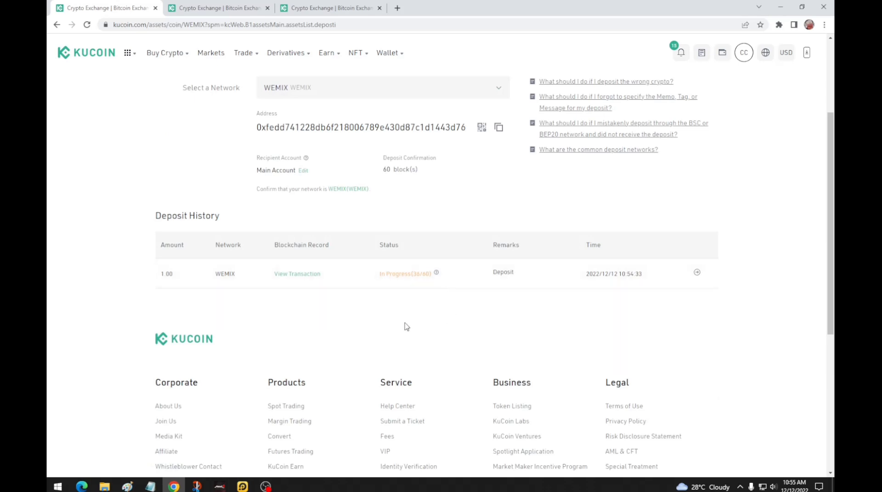
scroll(409, 327, up, 2)
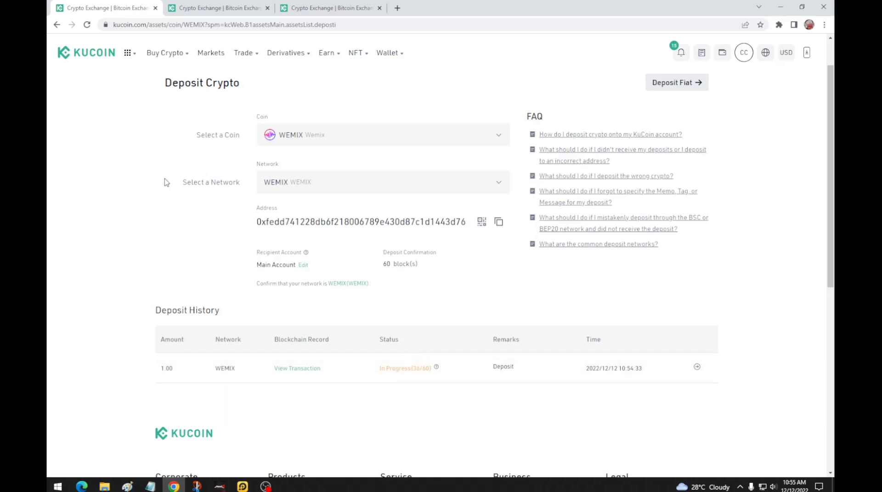
click(221, 24)
key(Return)
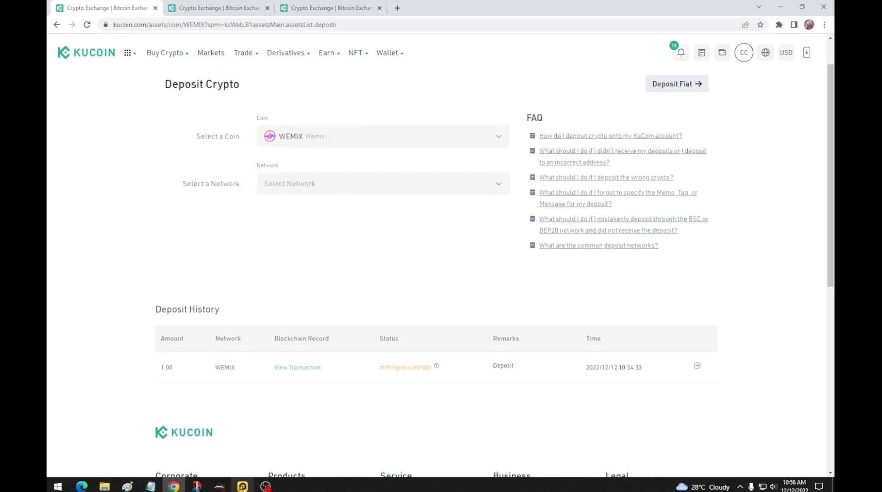
click(242, 487)
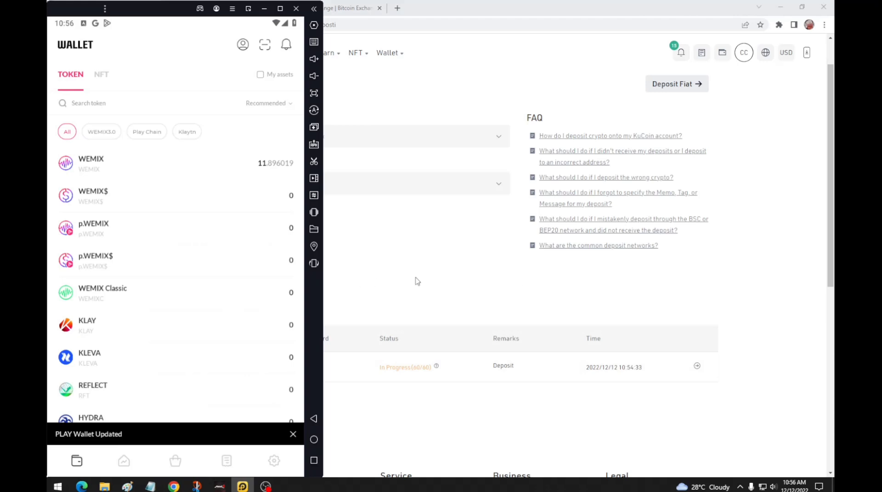
click(417, 281)
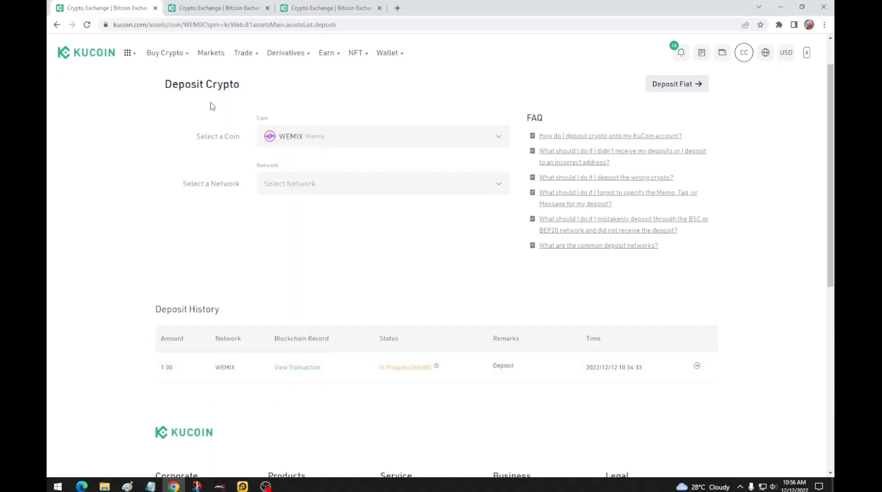
click(198, 24)
key(Return)
mouse_move(165, 53)
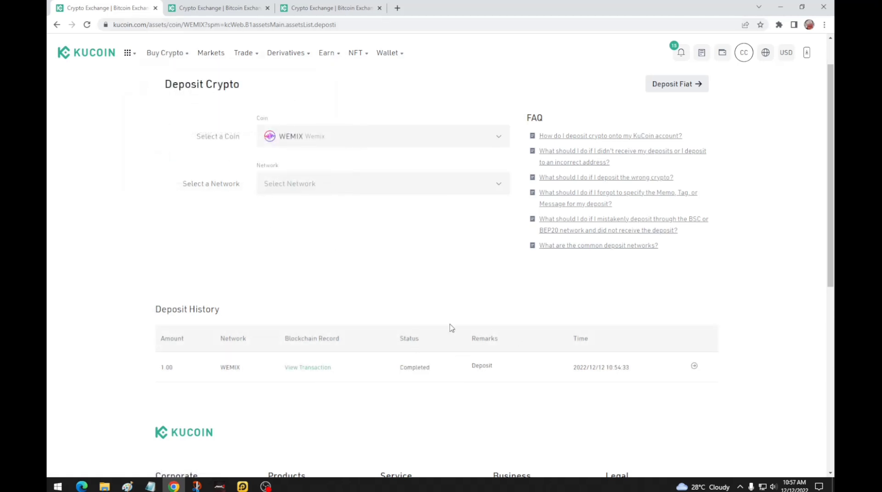
Step: Reload the Main Account tab and check its 1.00 WEMIX balance
click(246, 4)
click(227, 26)
key(Return)
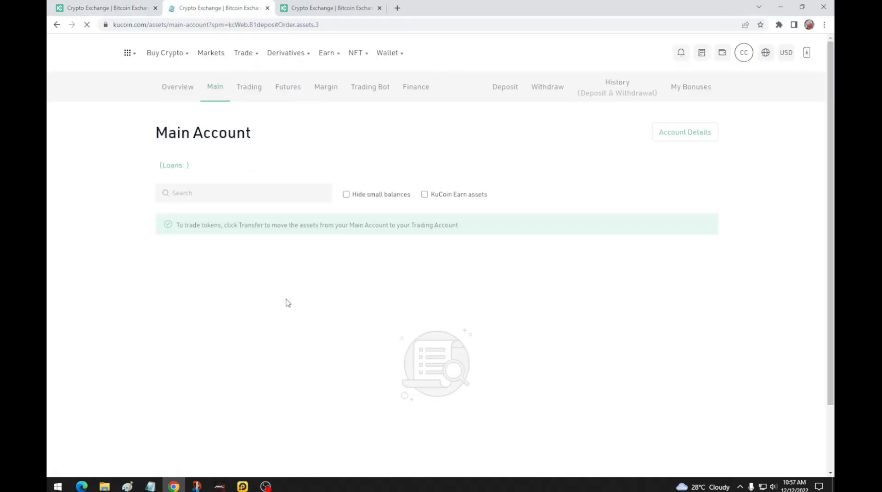
drag(274, 291, 300, 289)
click(322, 307)
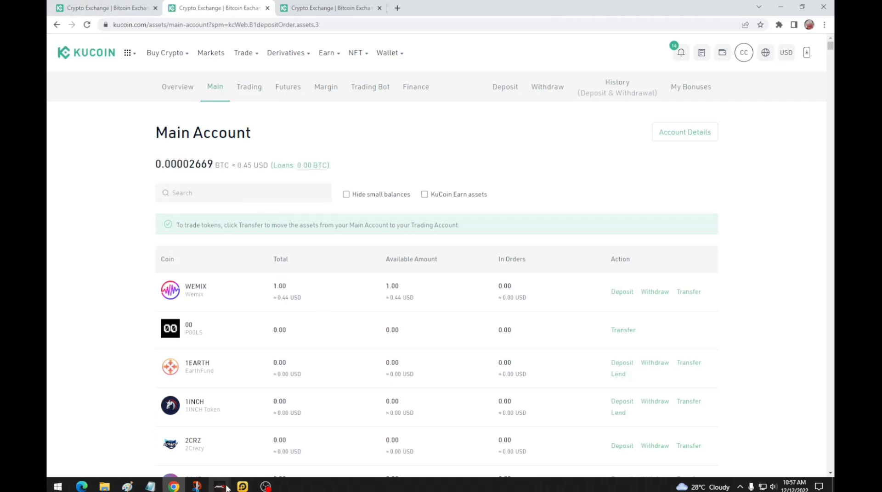
Step: Start a new WEMIX send in the wallet and paste into the recipient field
click(243, 486)
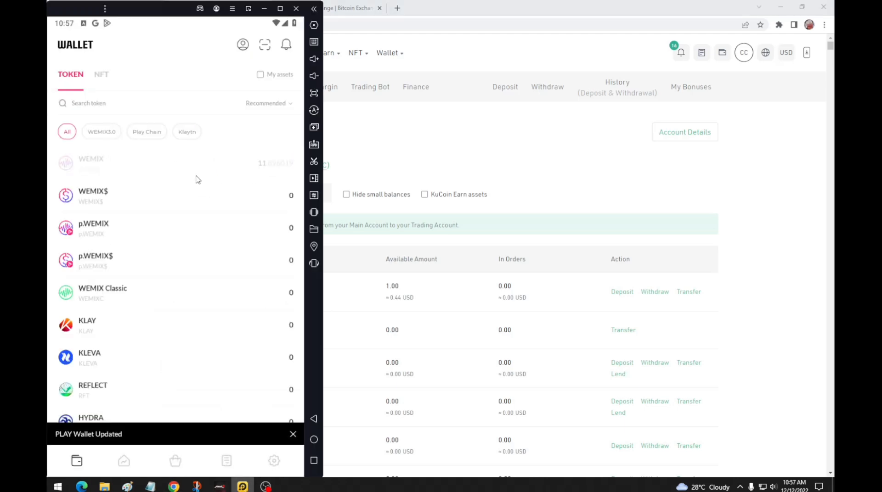
click(198, 178)
click(137, 152)
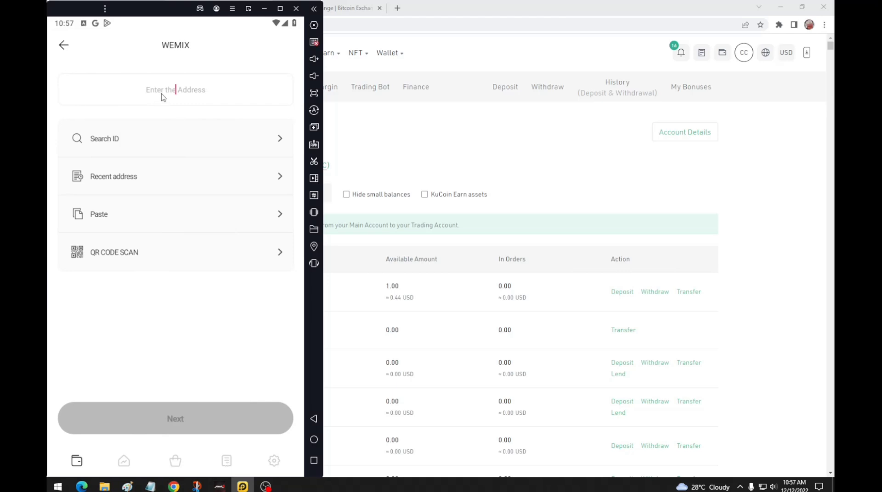
text(0xfedd741228db6f218006789e430d87c1d1443d76)
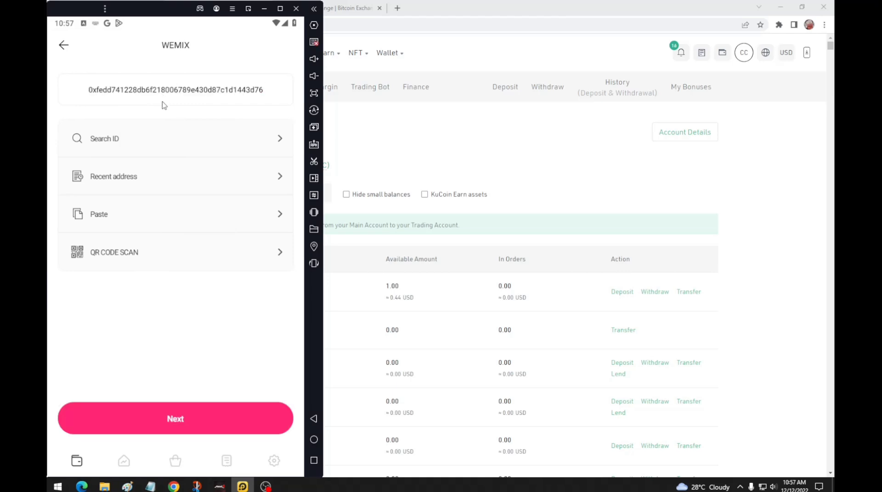
Step: On KuCoin's deposit page, select the WEMIX network and copy the deposit address
click(458, 142)
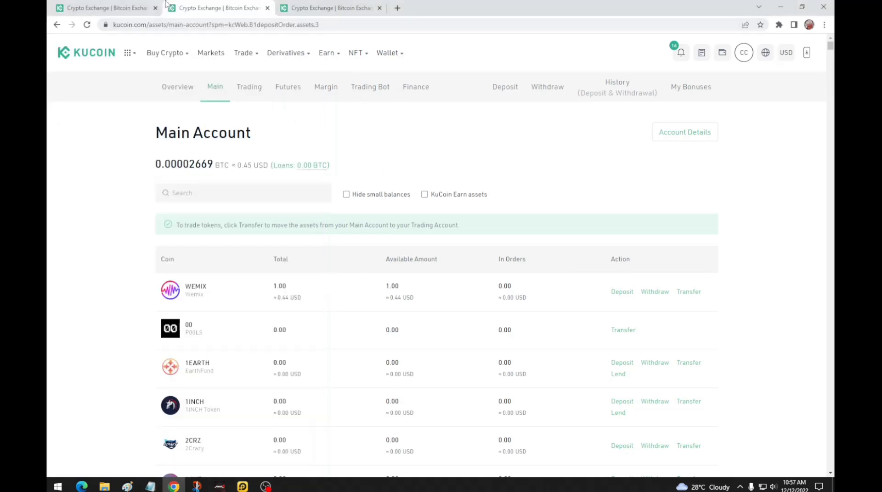
click(160, 4)
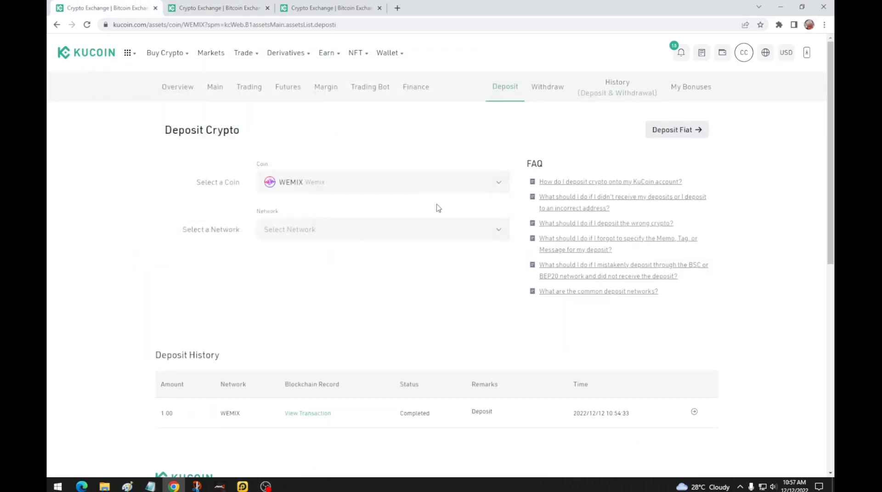
click(497, 231)
click(378, 227)
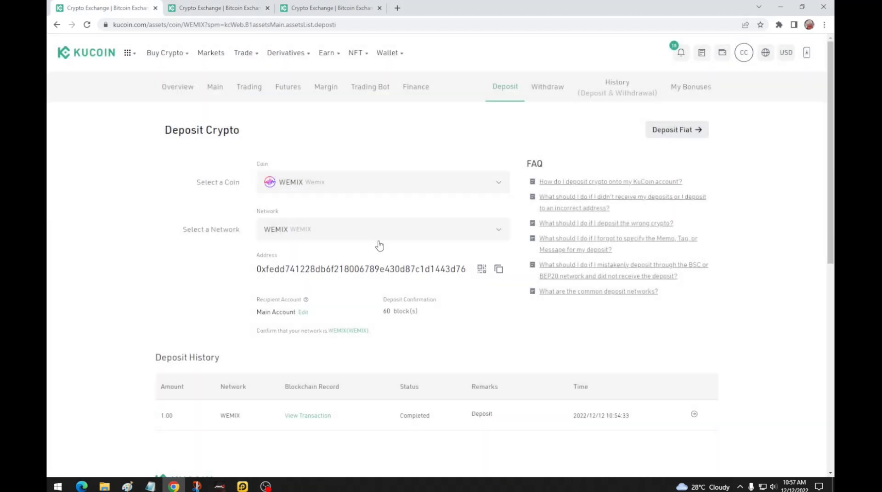
click(497, 273)
Step: Delete the old recipient address from the wallet's send field
click(242, 487)
double_click(231, 94)
key(BackSpace)
Step: Paste the KuCoin deposit address and enter 11.89 WEMIX as the amount
key(ctrl+v)
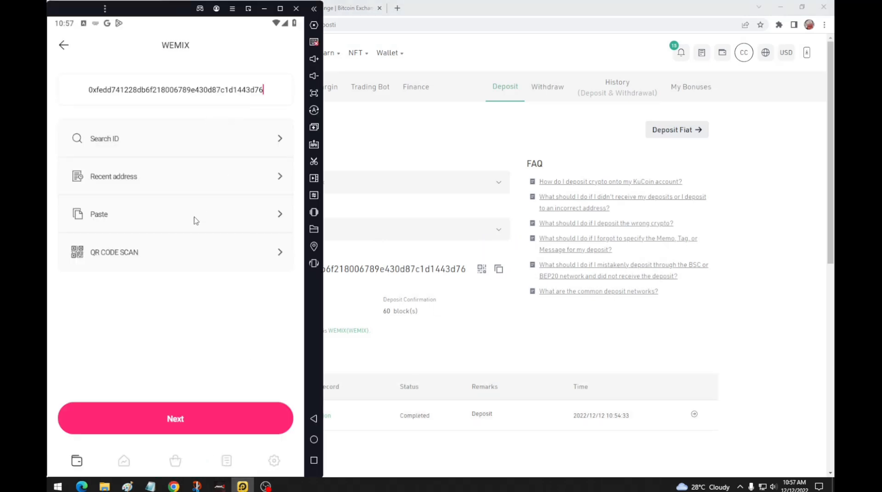
click(168, 417)
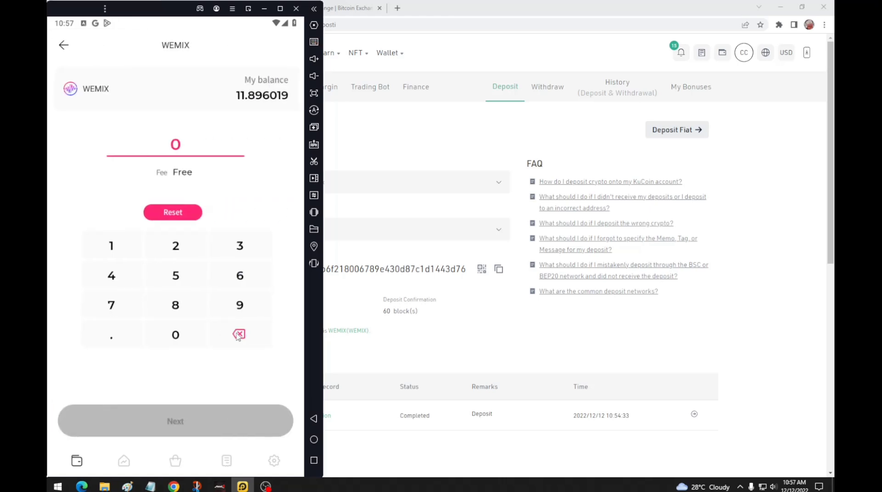
click(110, 243)
click(110, 243)
click(115, 338)
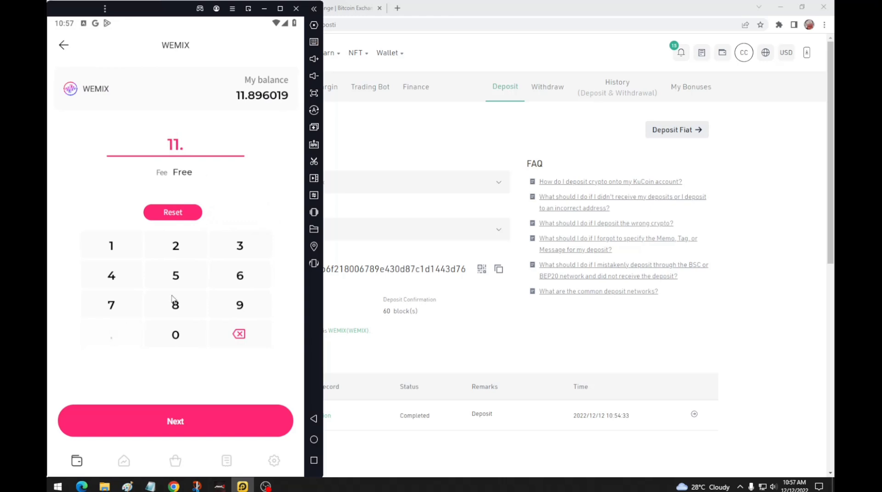
click(178, 275)
click(240, 304)
click(239, 335)
click(240, 335)
click(177, 248)
click(239, 334)
click(177, 305)
click(239, 305)
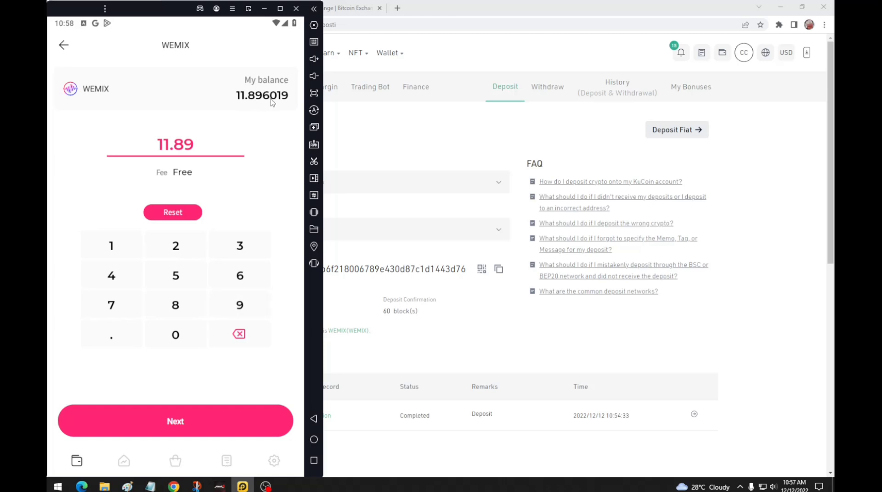
Step: Confirm the 11.89 WEMIX transfer, sign it with the password, and dismiss the completion message
click(235, 424)
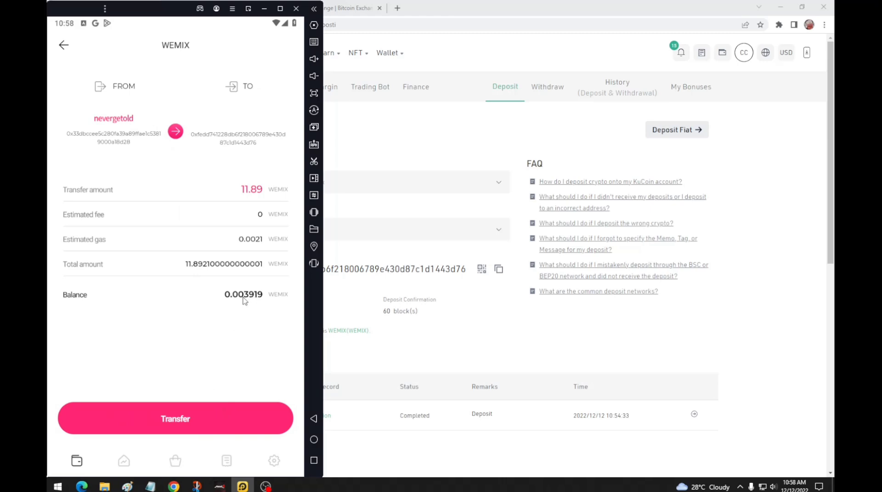
click(218, 418)
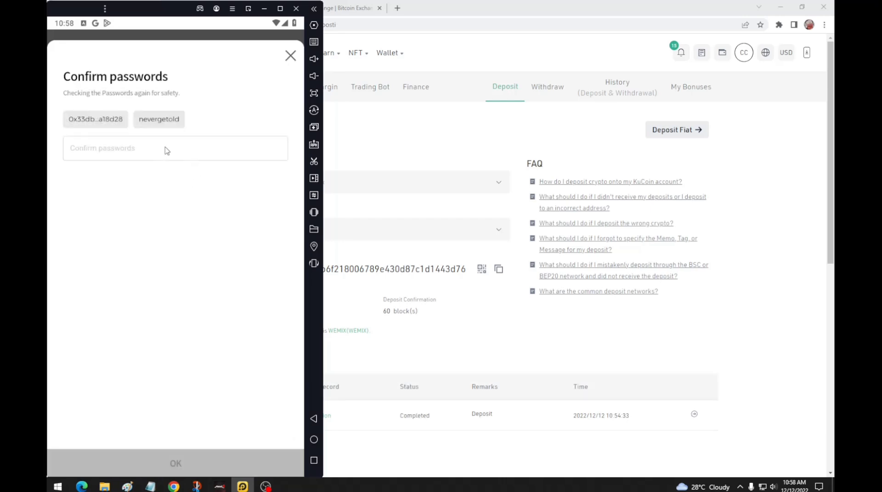
click(175, 463)
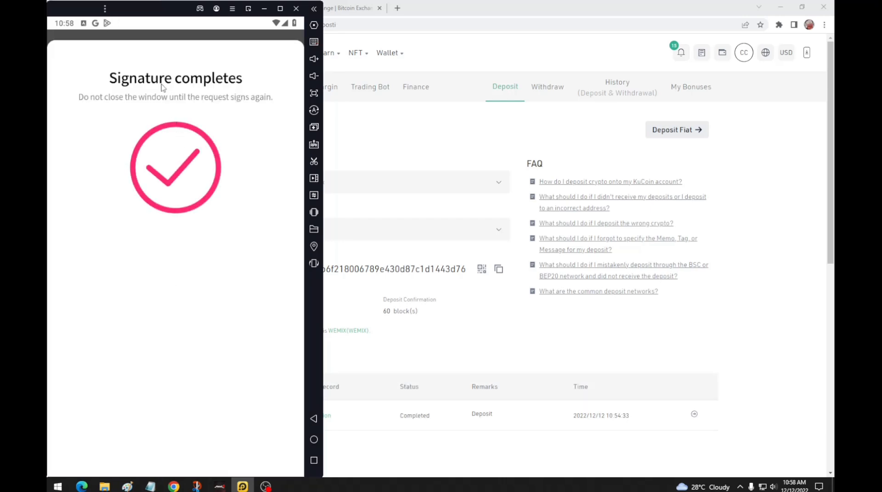
click(182, 437)
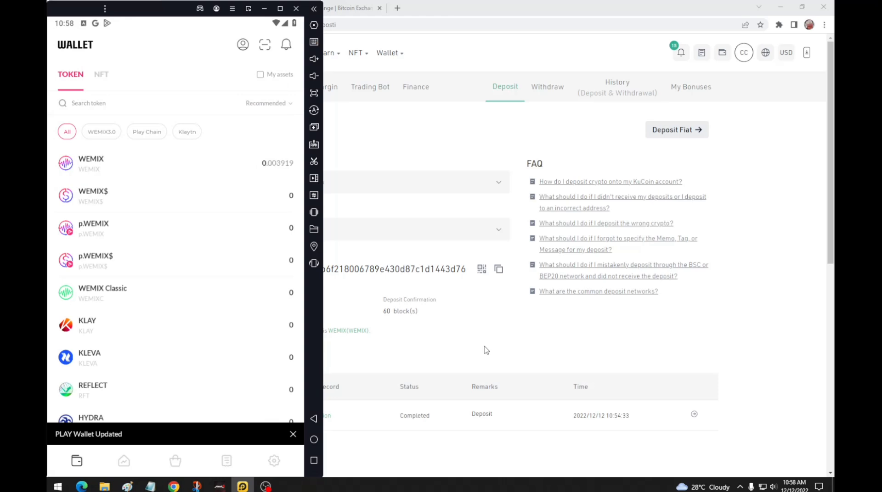
scroll(223, 315, down, 2)
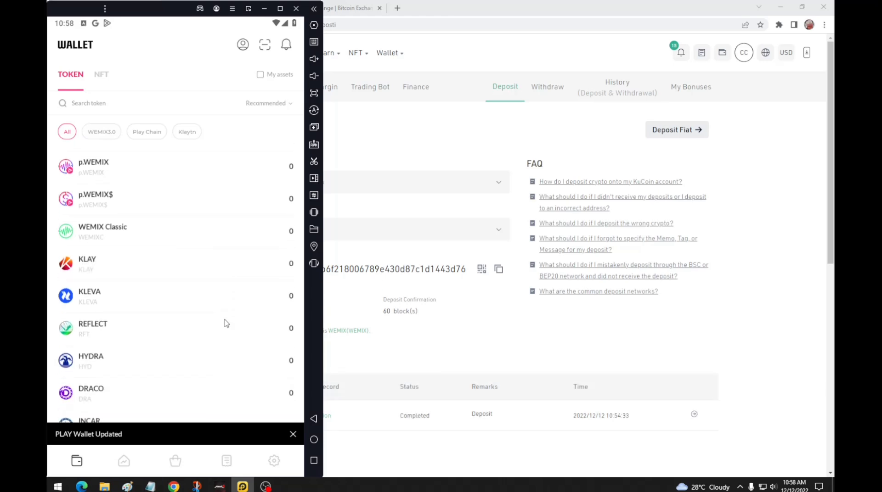
scroll(224, 316, down, 5)
scroll(224, 317, up, 8)
Step: Reload the KuCoin WEMIX Deposit page and scroll down to show the new 11.89 WEMIX deposit in Deposit History
click(419, 311)
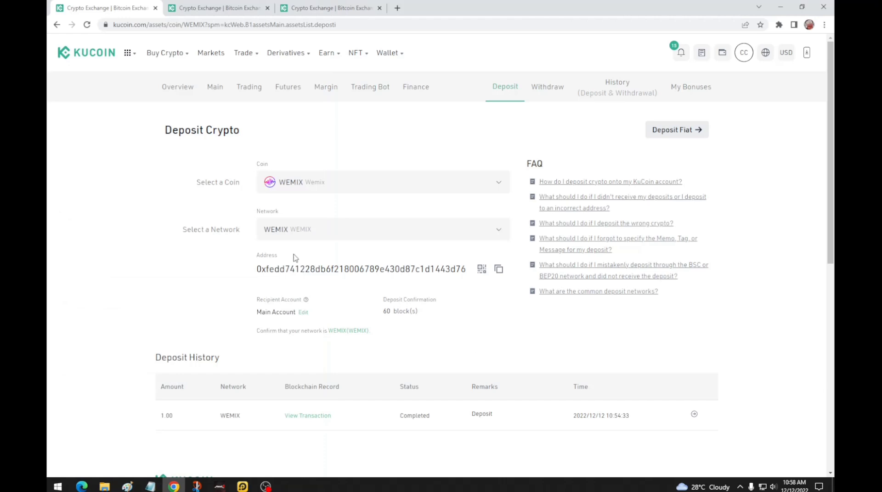
click(190, 24)
key(Return)
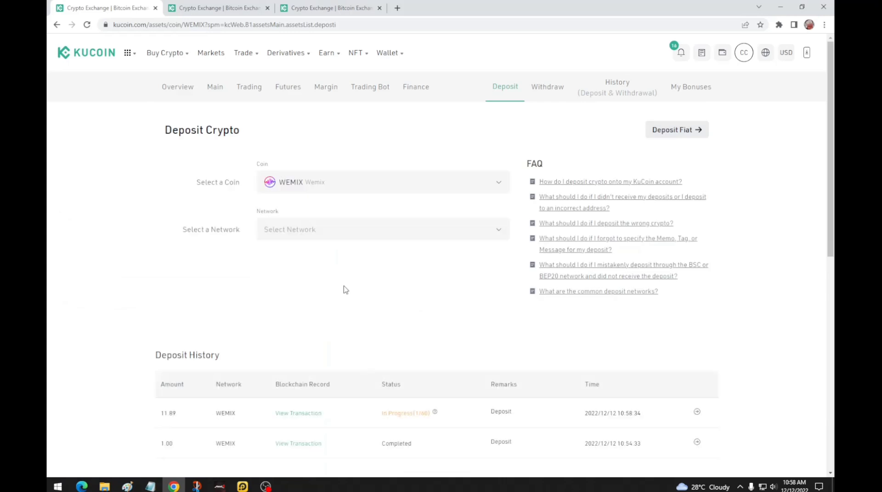
scroll(345, 289, down, 1)
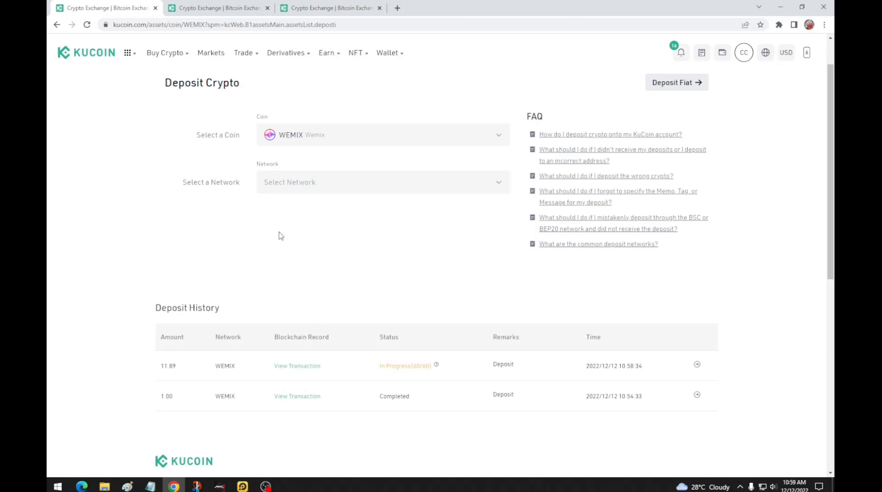
Step: In the third KuCoin tab, go to Buy Crypto > P2P and view Payment Settings
mouse_move(235, 56)
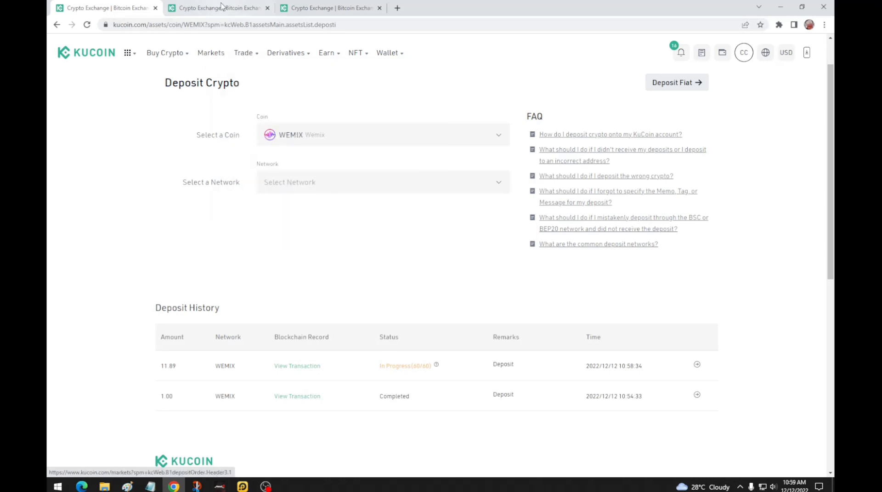
click(216, 8)
click(323, 5)
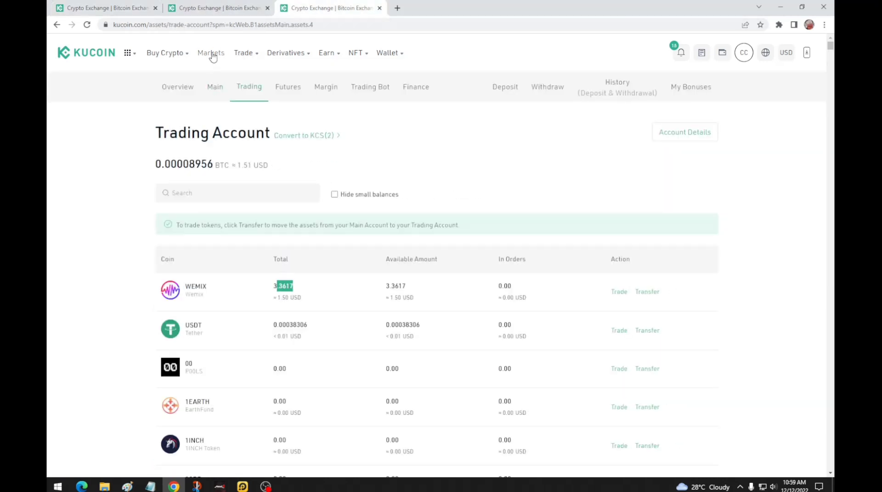
mouse_move(166, 56)
click(198, 132)
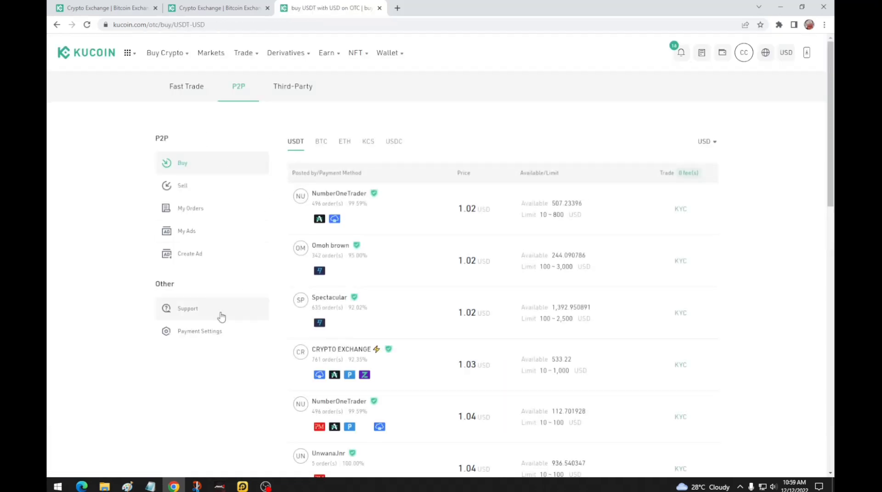
click(207, 335)
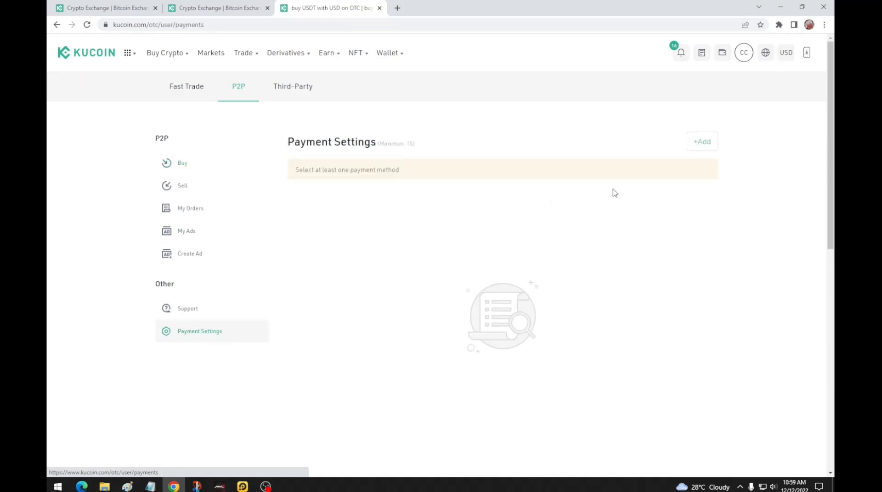